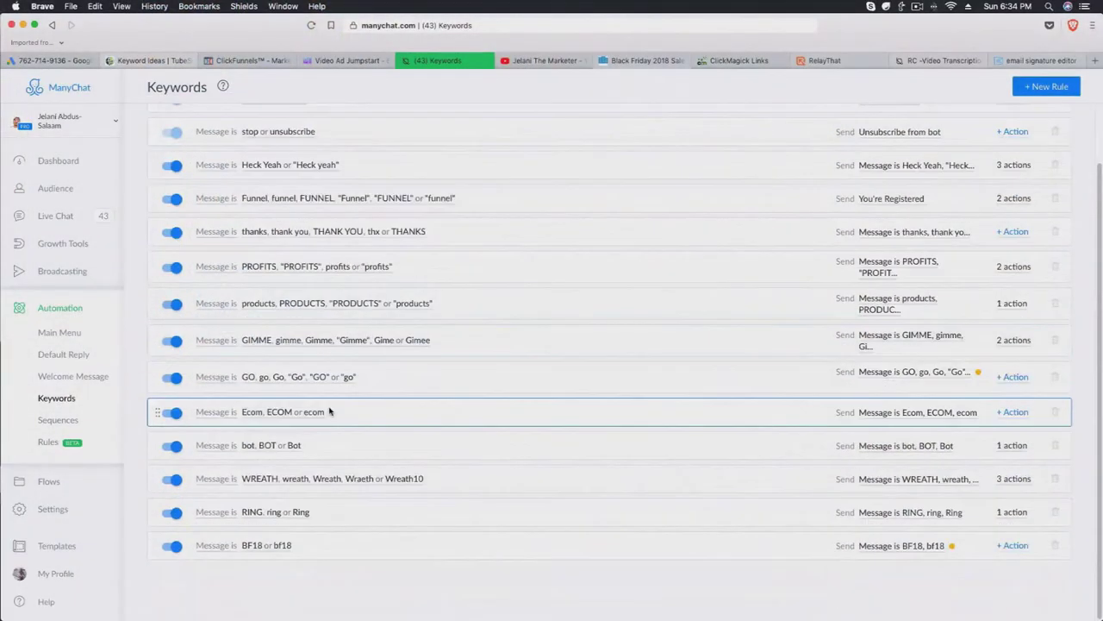
- From the Keywords list, create a new rule with keywords 'secret, SECRET, Secret'
scroll(328, 411, "up", 2)
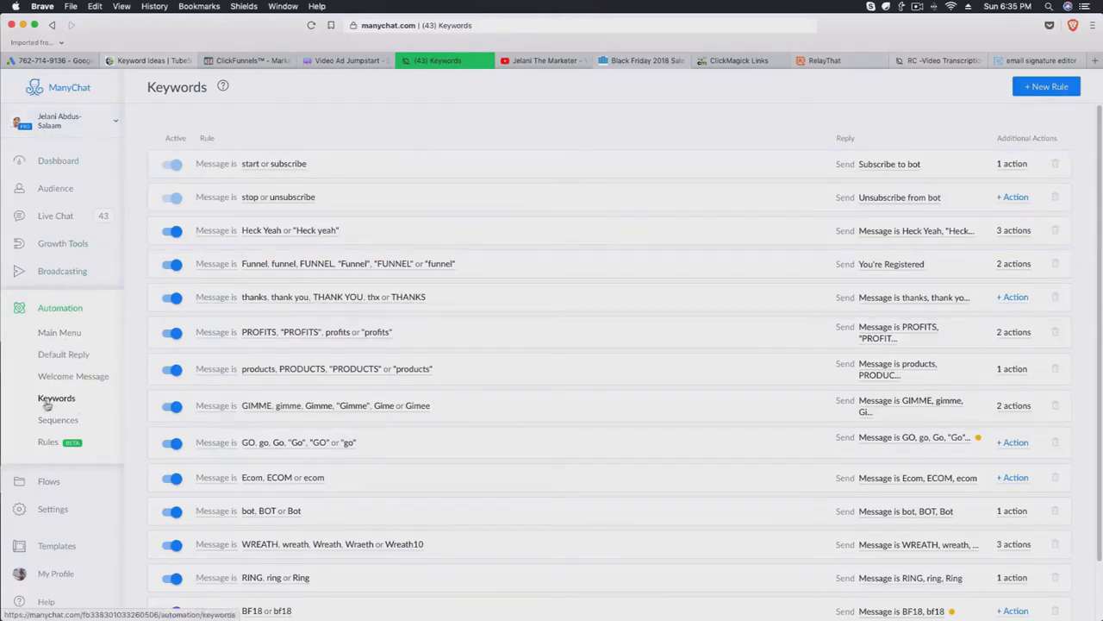
left_click(52, 333)
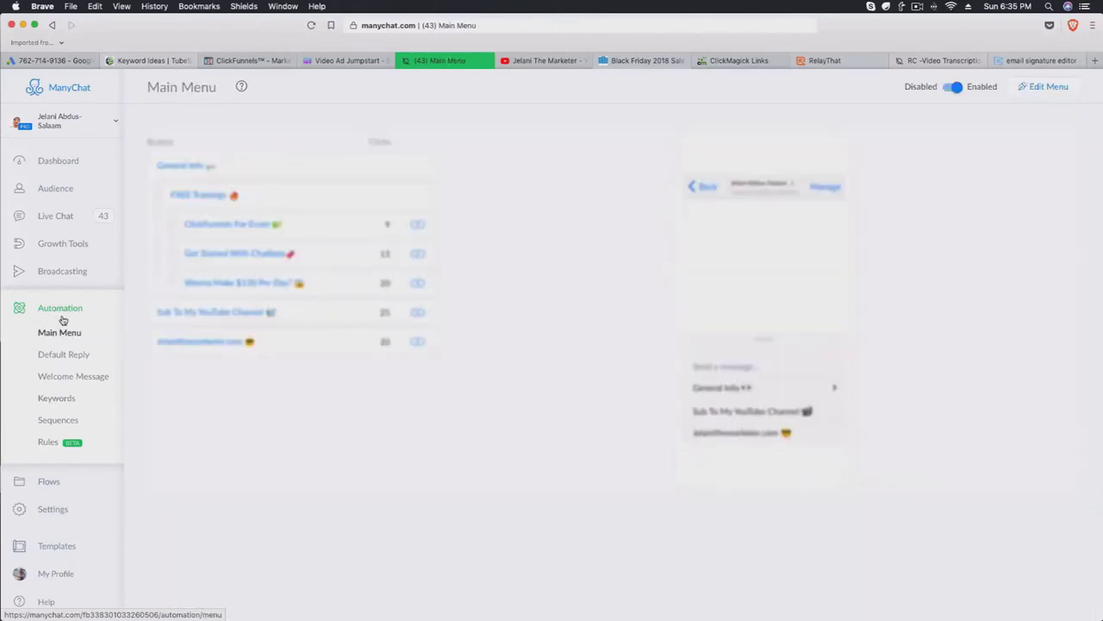
left_click(54, 398)
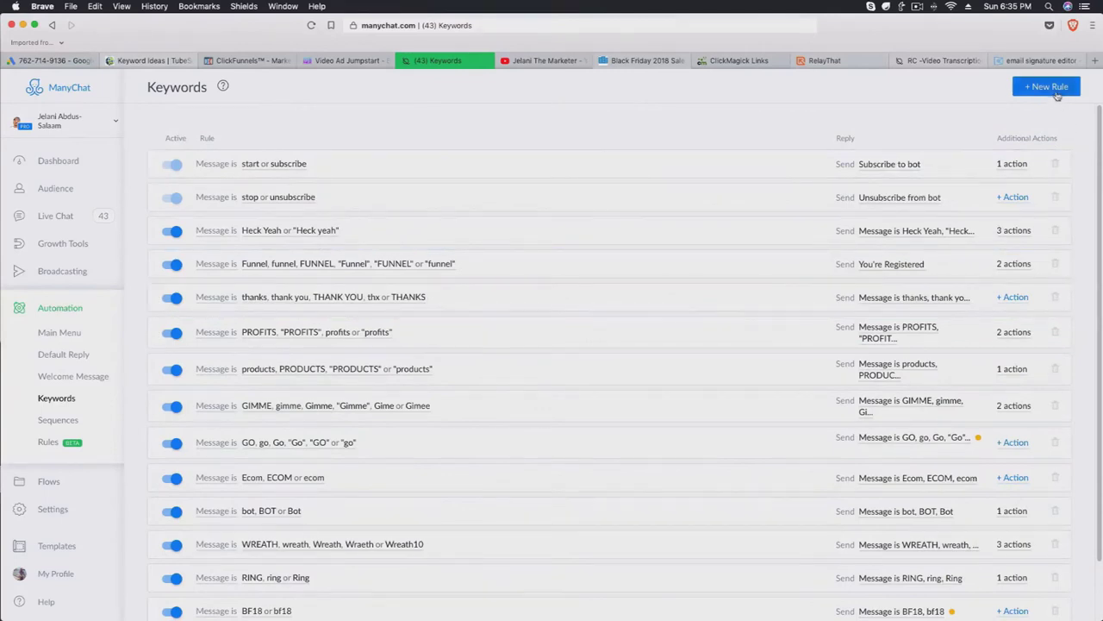
left_click(1047, 87)
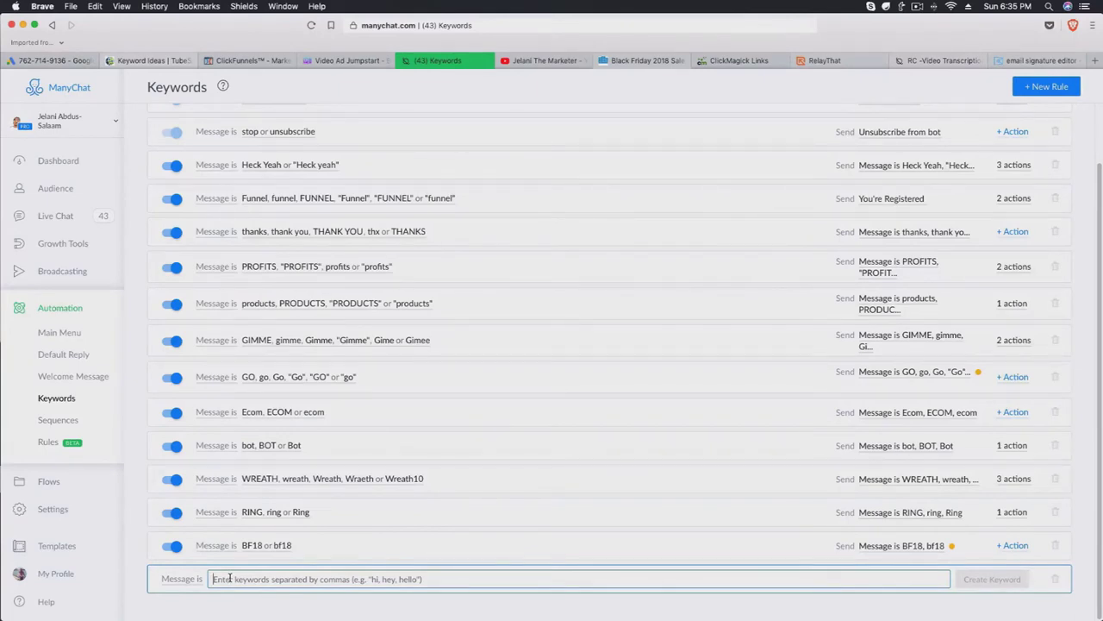
type("secret")
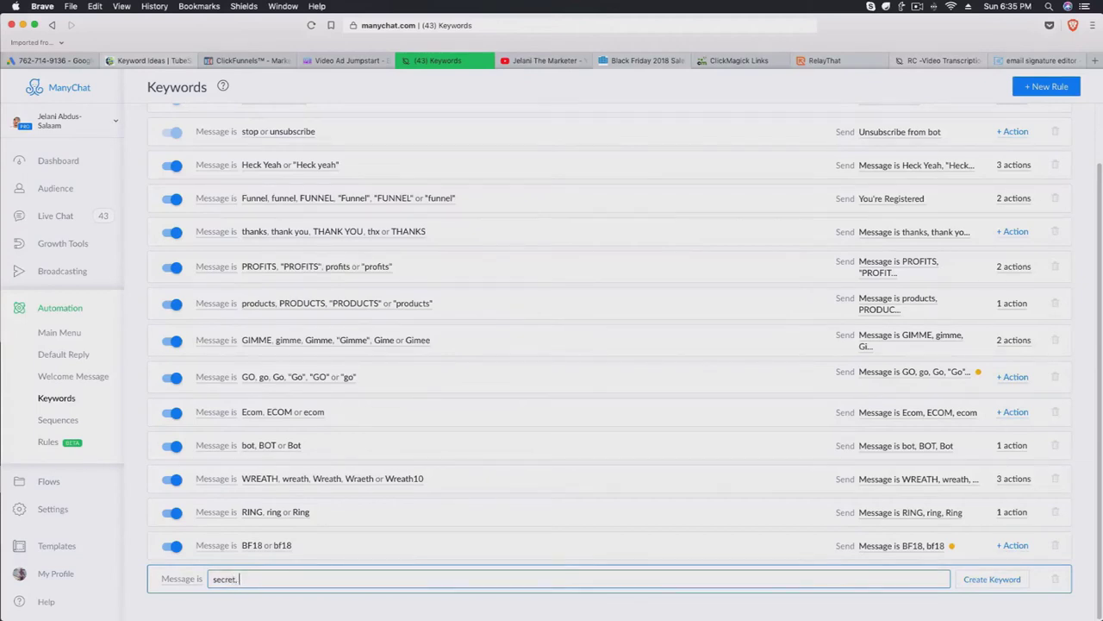
type(", SECRET, Secret")
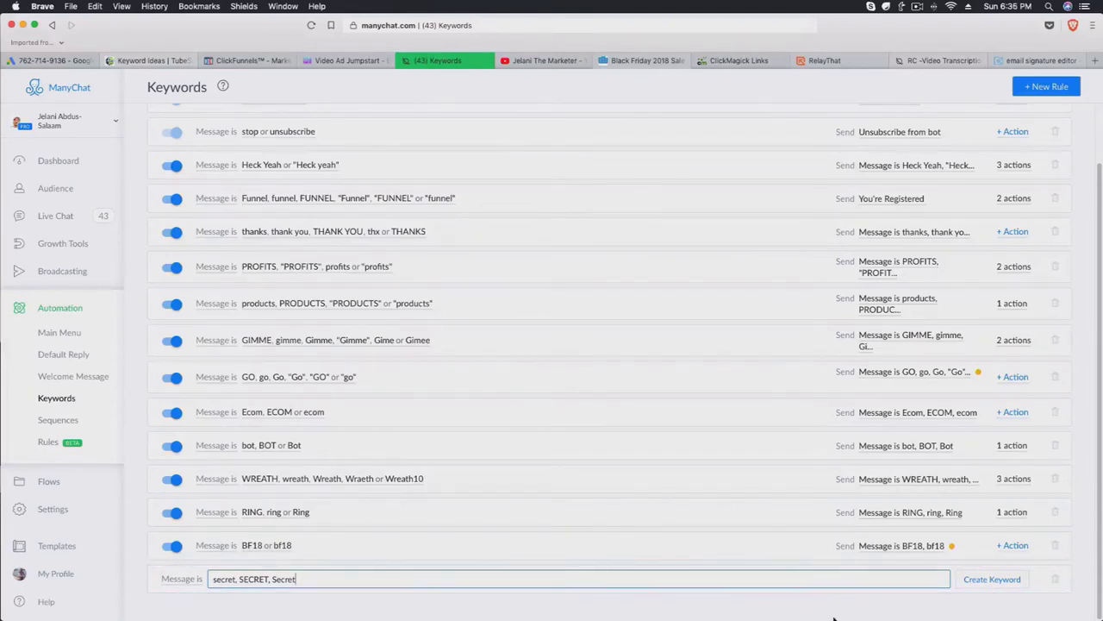
key("Return")
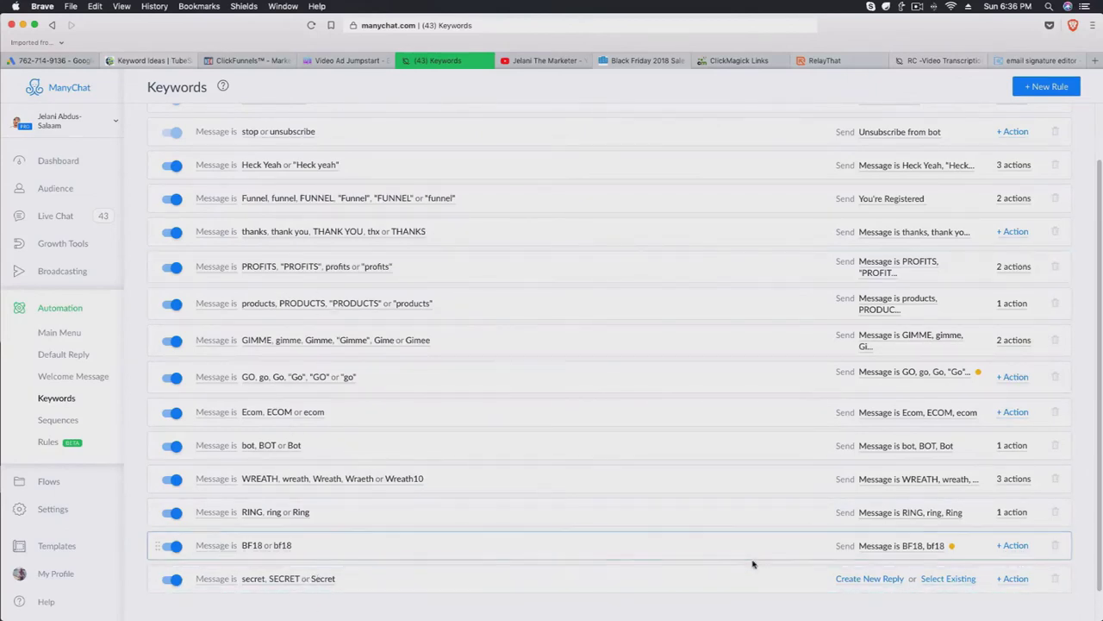
- Write a reply of 'Awesome!', a secret-link prompt and 'Its gonna be sick!', then add a button
left_click(867, 580)
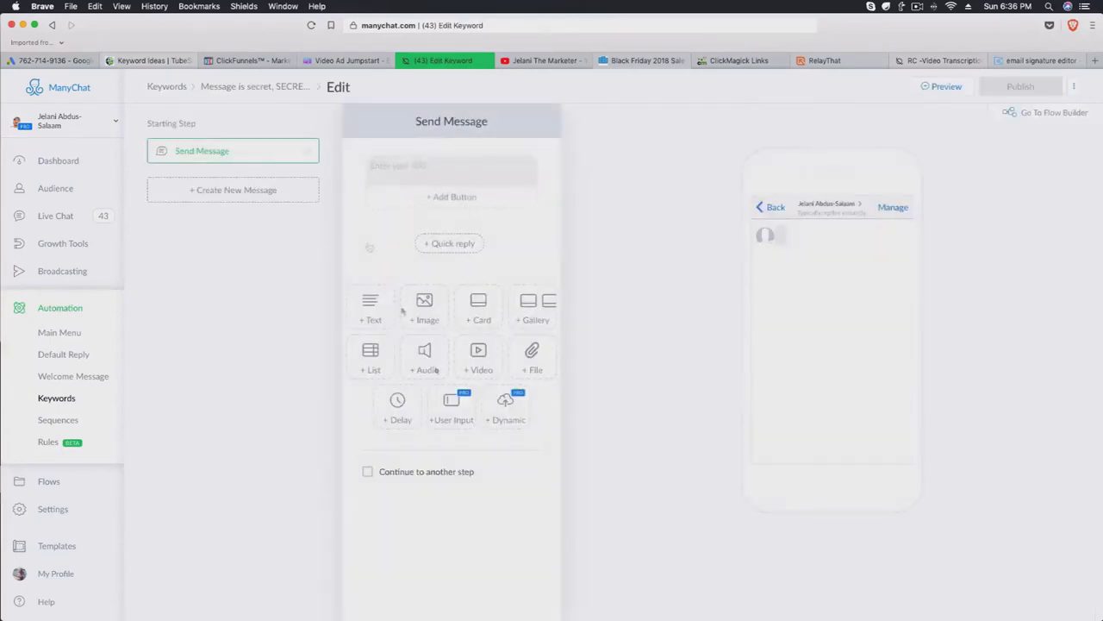
left_click(453, 169)
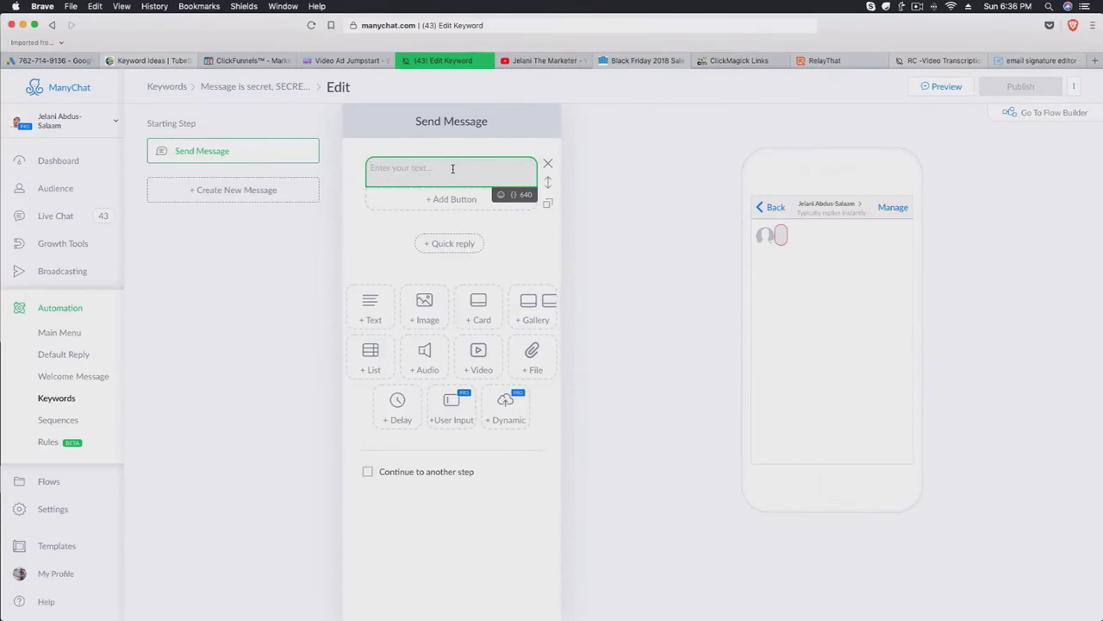
type("Aws")
key("BackSpace")
type("esome!")
key("Return")
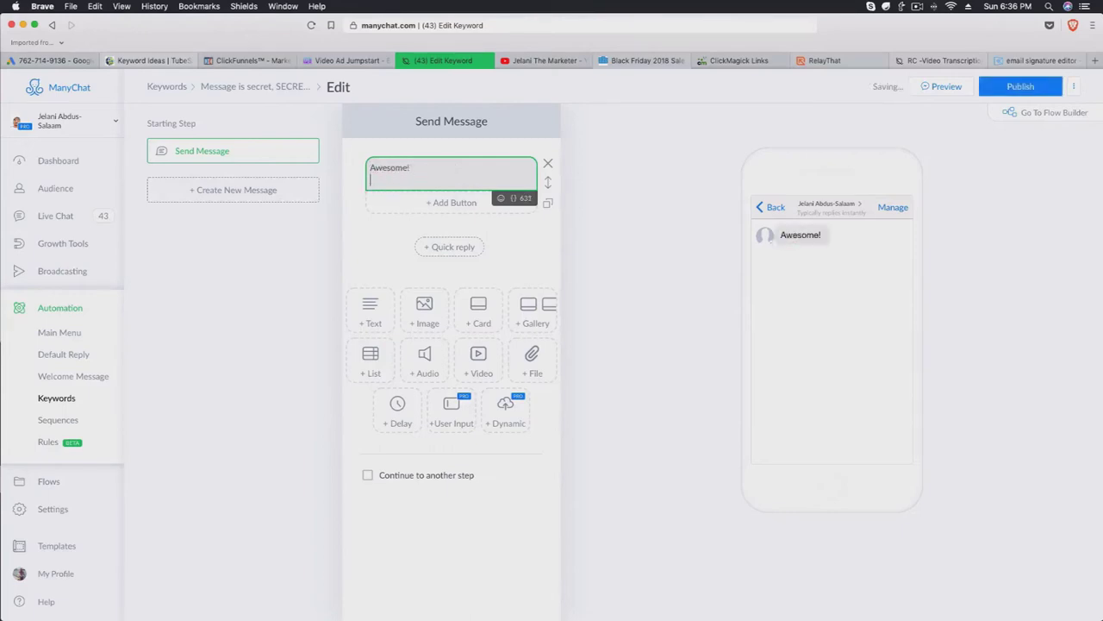
type("Click the bu")
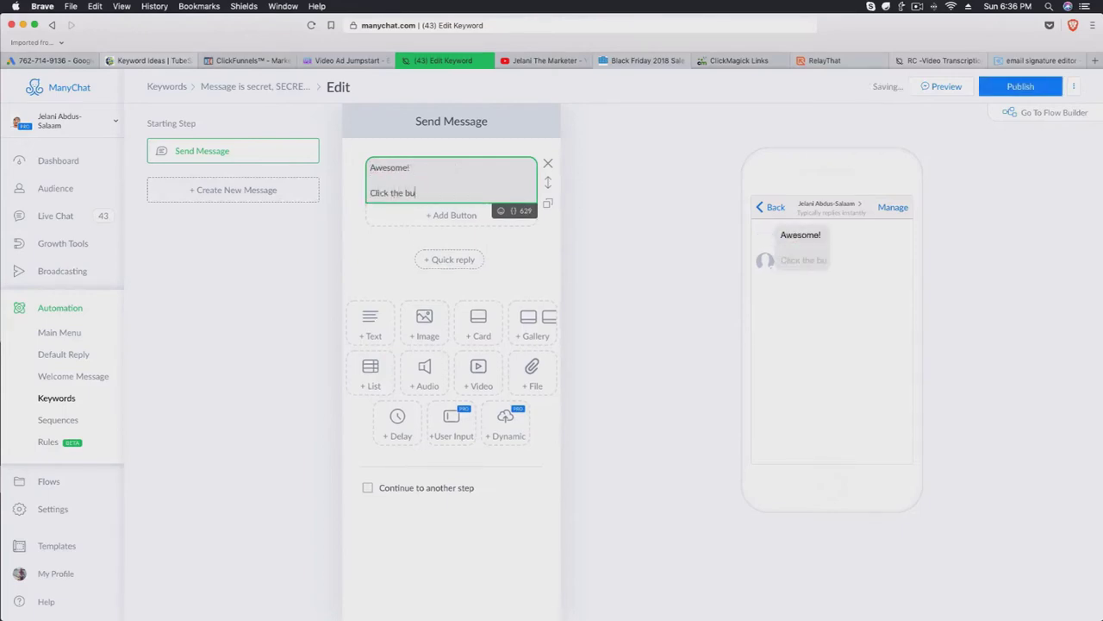
type("tton below to acces")
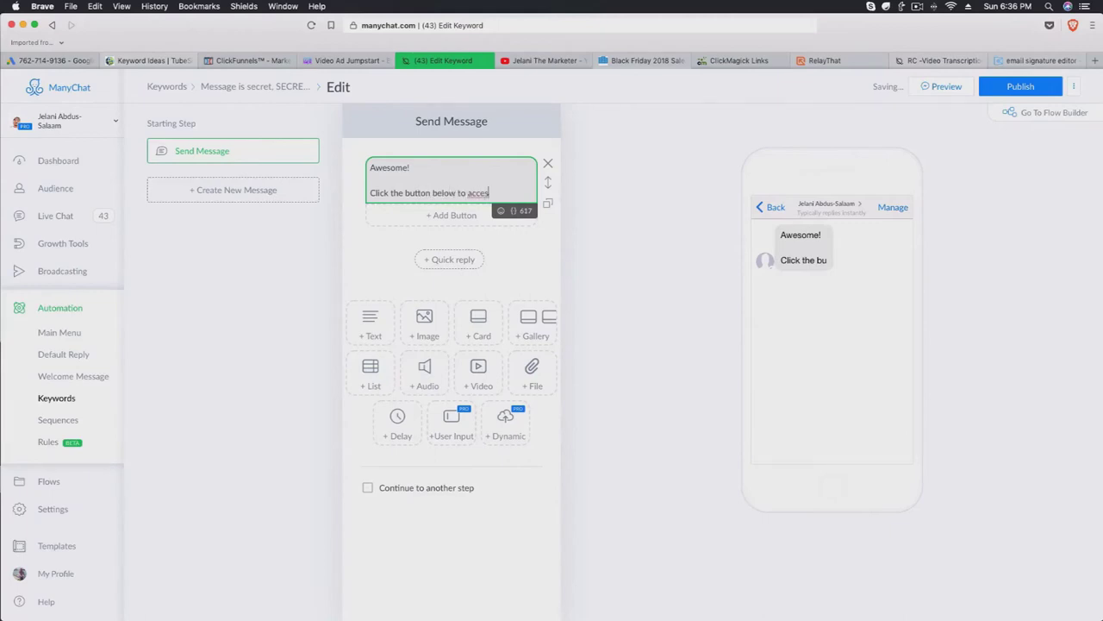
type("s your asec")
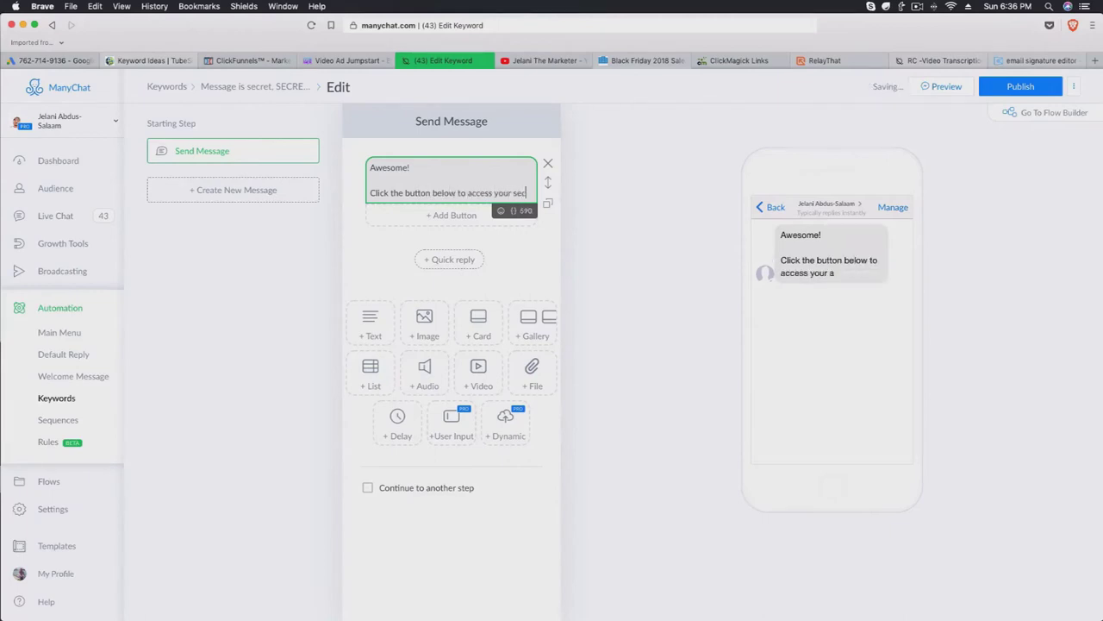
type("ret link. ")
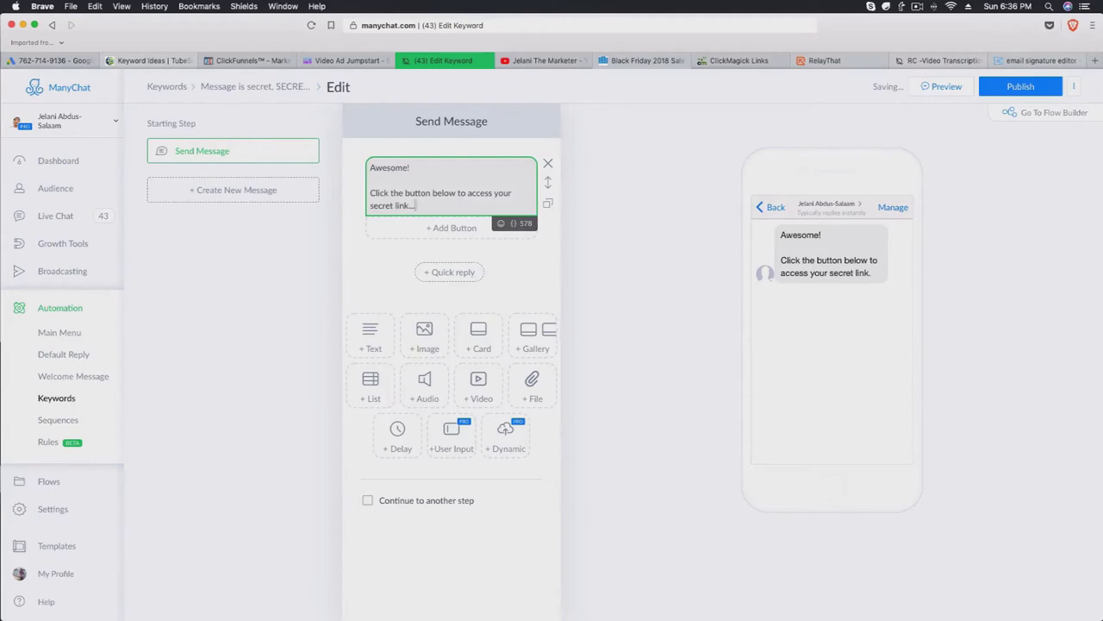
type(".")
key("Return")
key("Return")
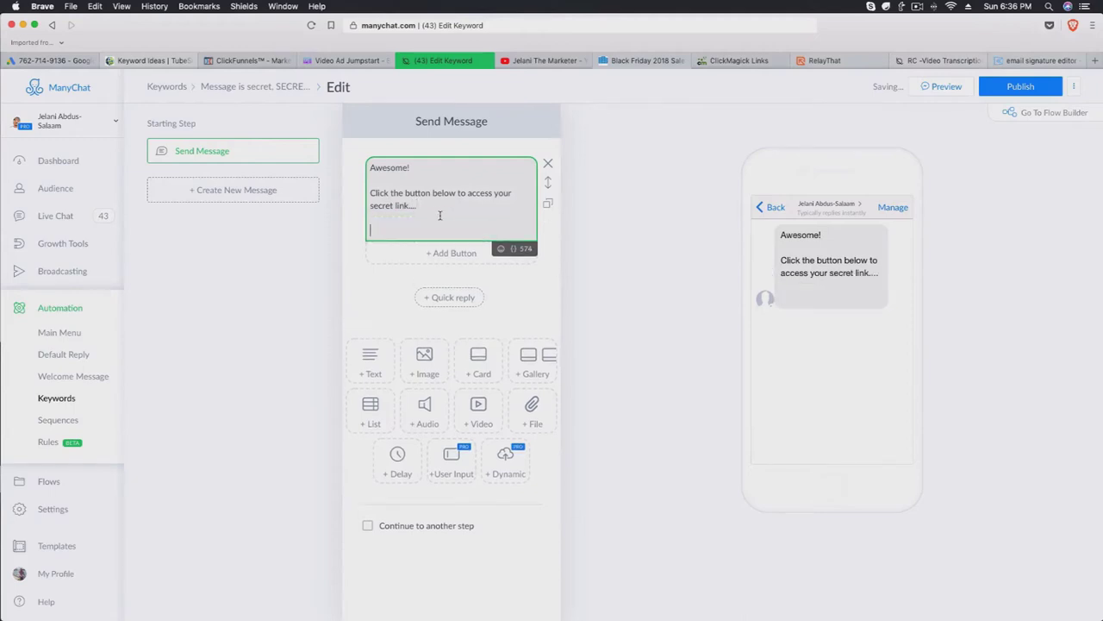
type("Its gonna be sick!")
left_click(452, 252)
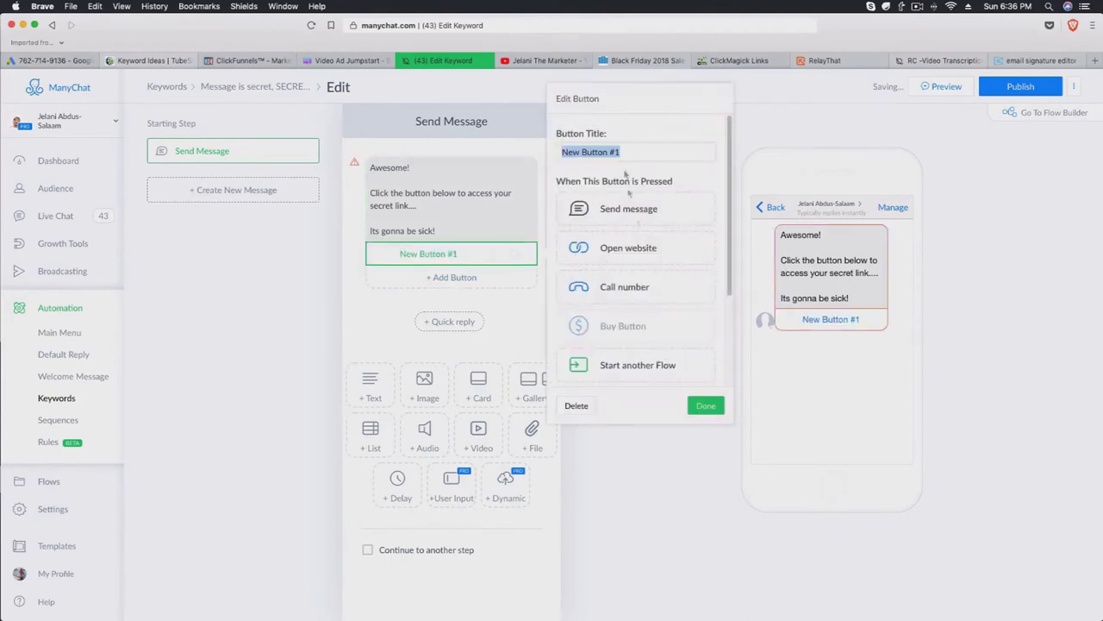
left_click(638, 247)
left_click(609, 274)
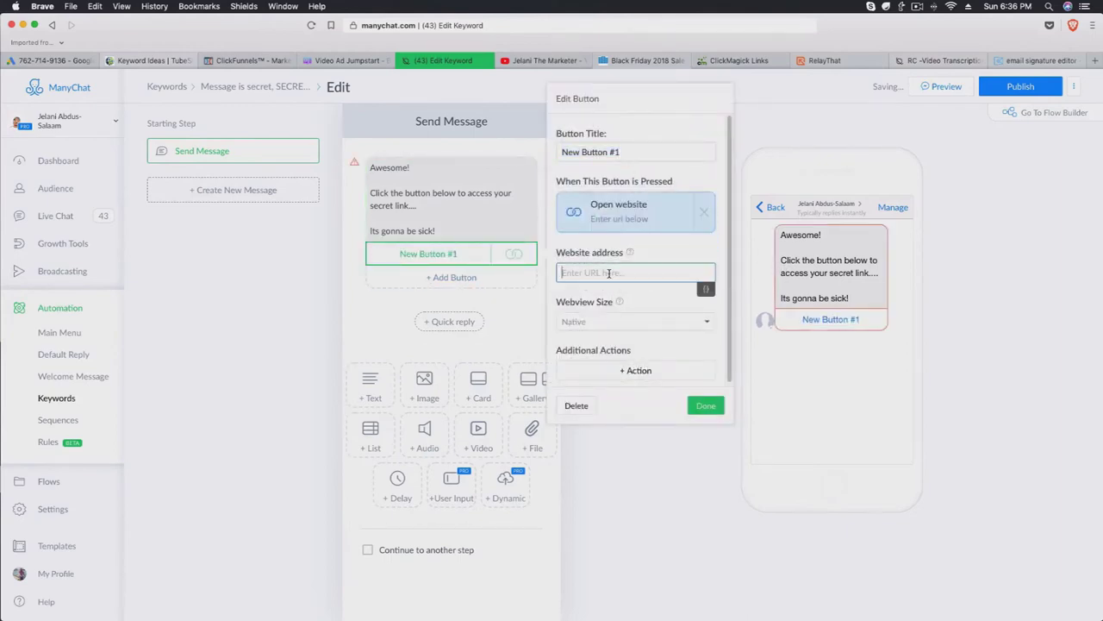
type("https:/")
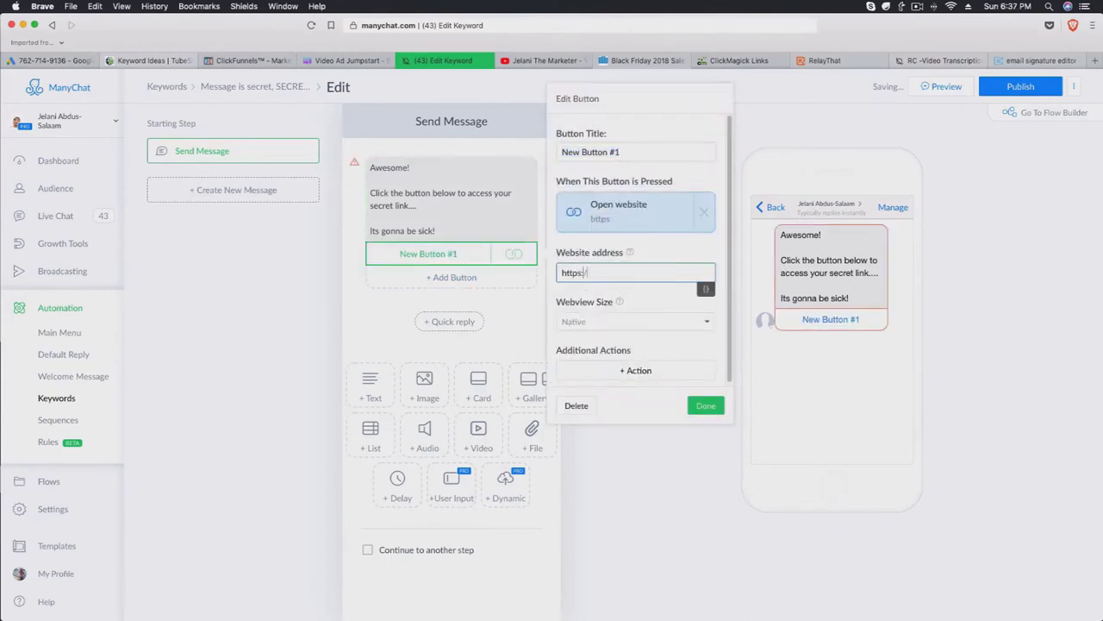
type("/google.com")
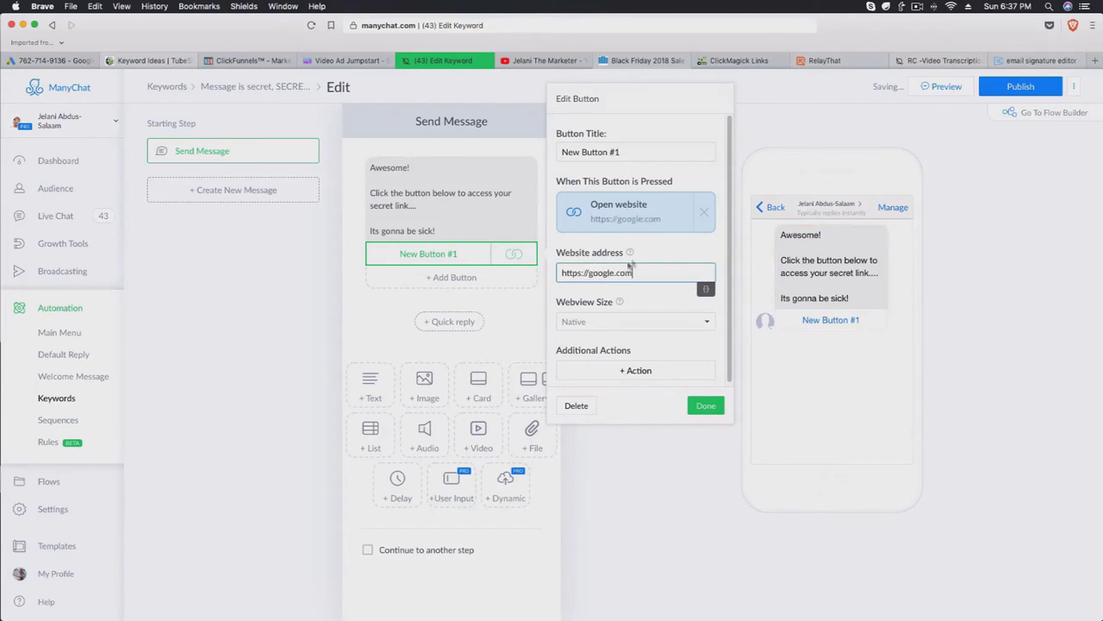
left_click(658, 302)
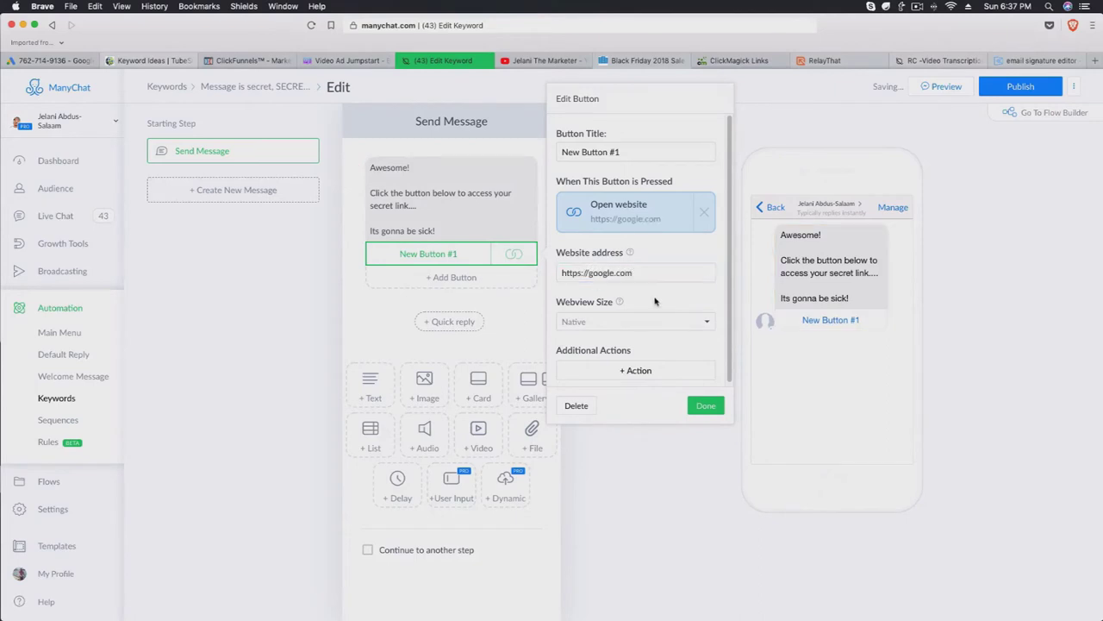
triple_click(638, 151)
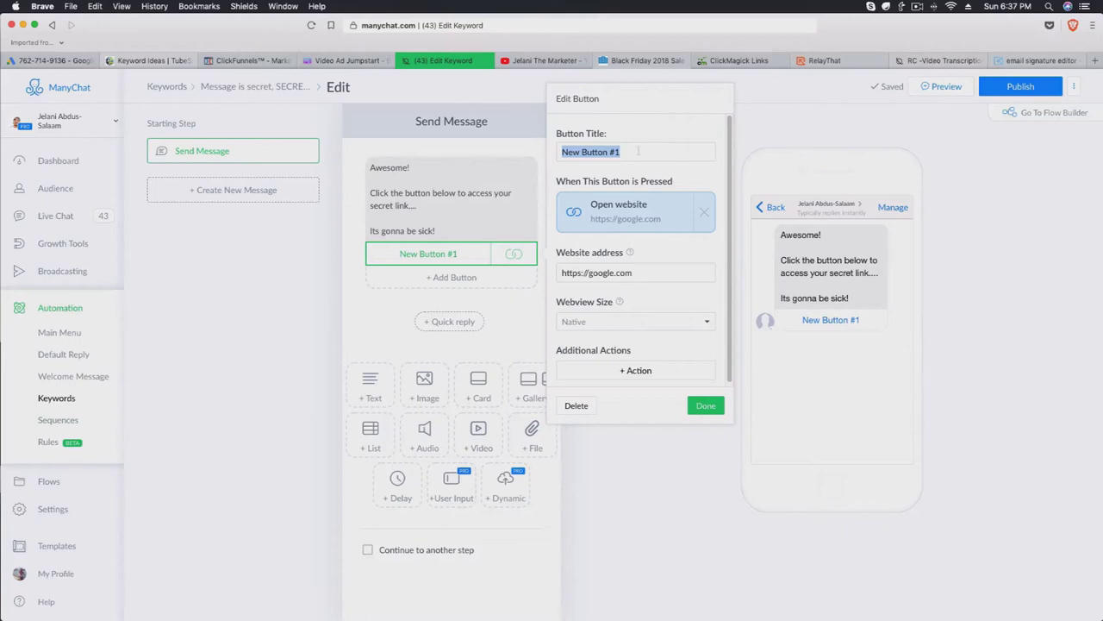
type("Secret Link")
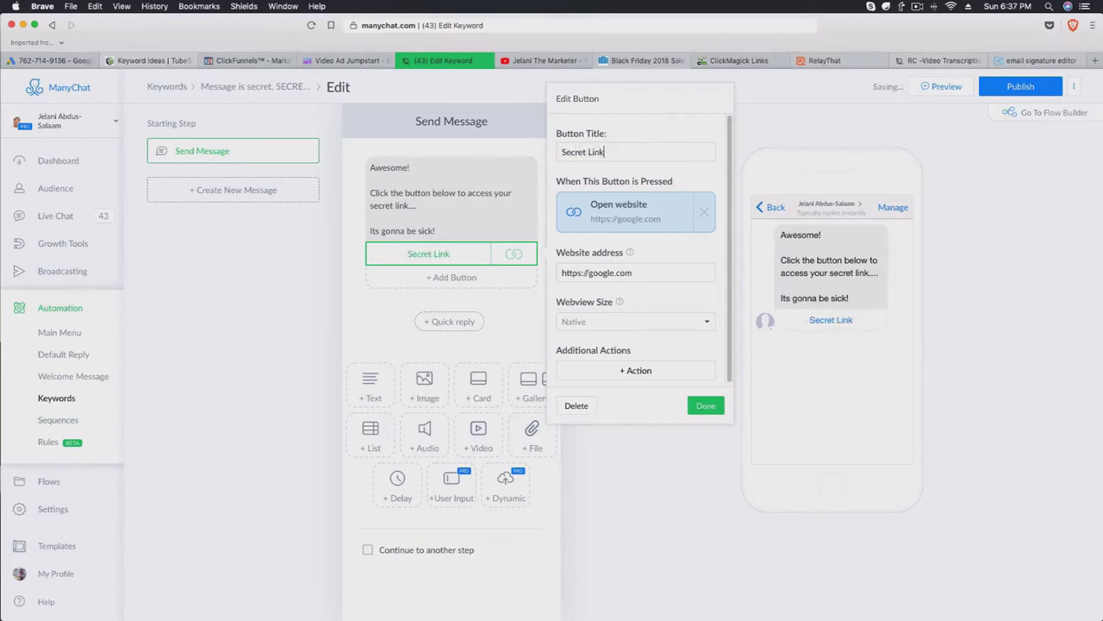
left_click(563, 151)
type("Access")
- Add a button action that creates and applies the clicked_access-secret-link tag
left_click(631, 370)
left_click(616, 392)
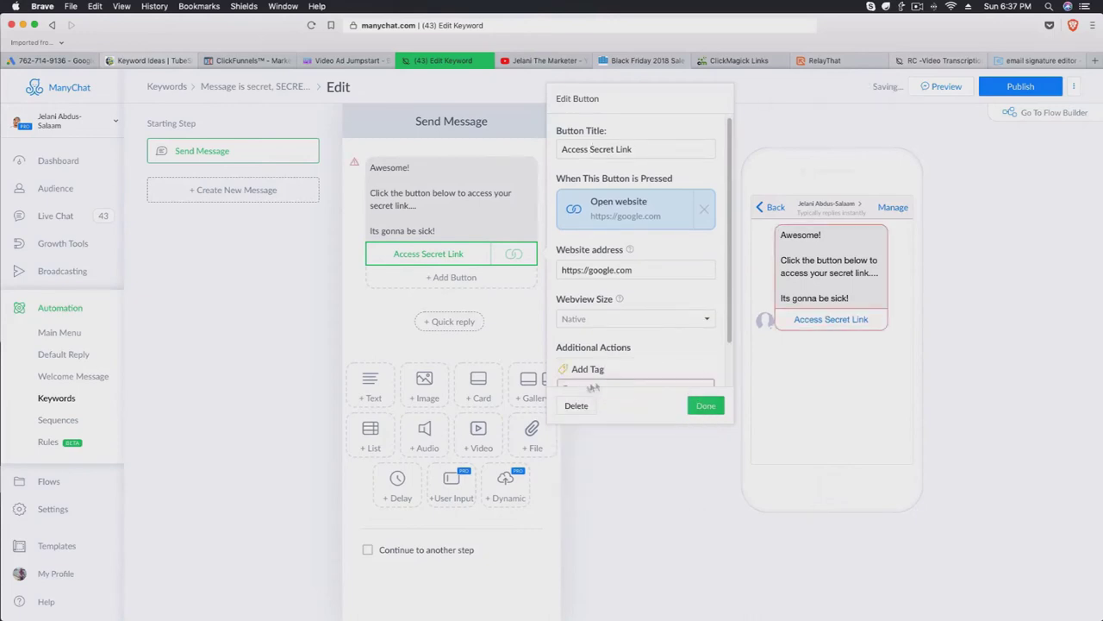
left_click(586, 339)
type("cli")
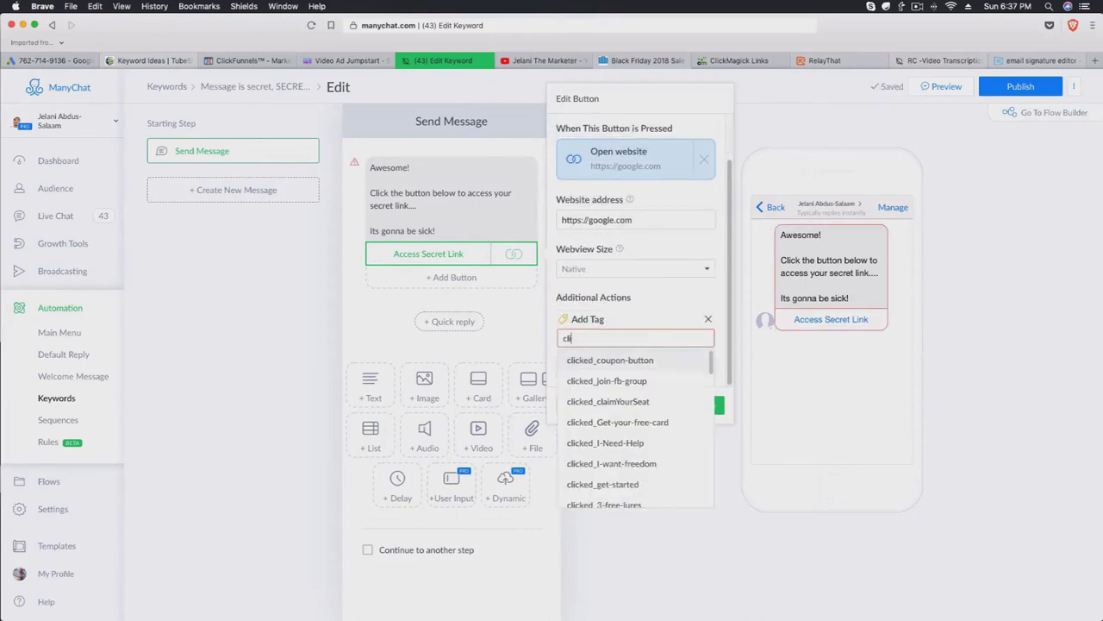
type("cked_acc")
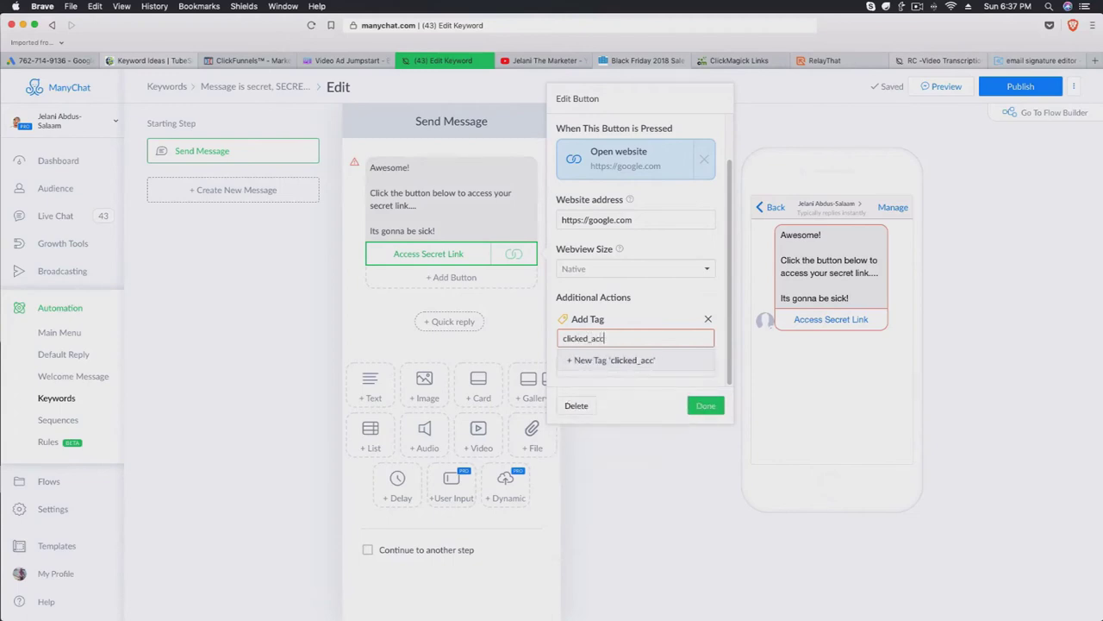
type("ess-secret-l")
type("link")
key("Return")
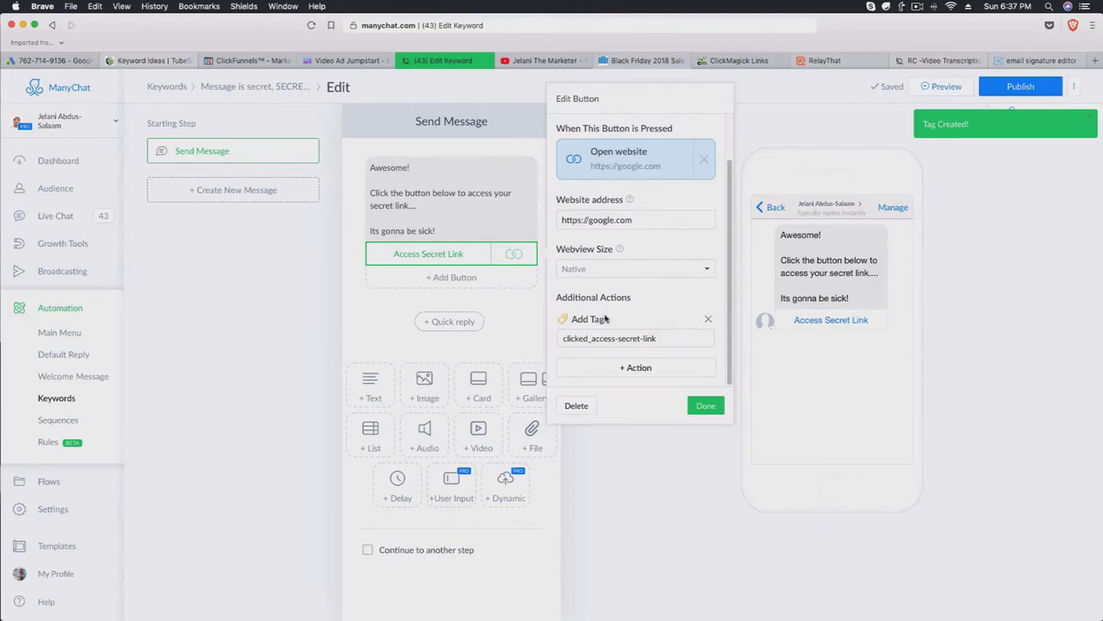
left_click(627, 370)
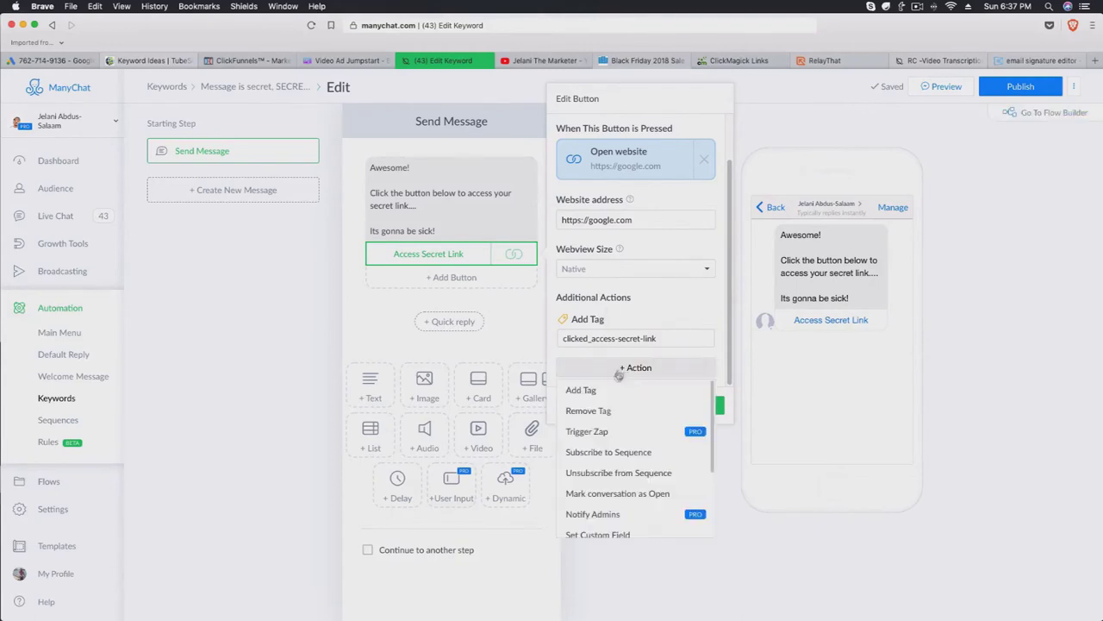
scroll(664, 493, "down", 1)
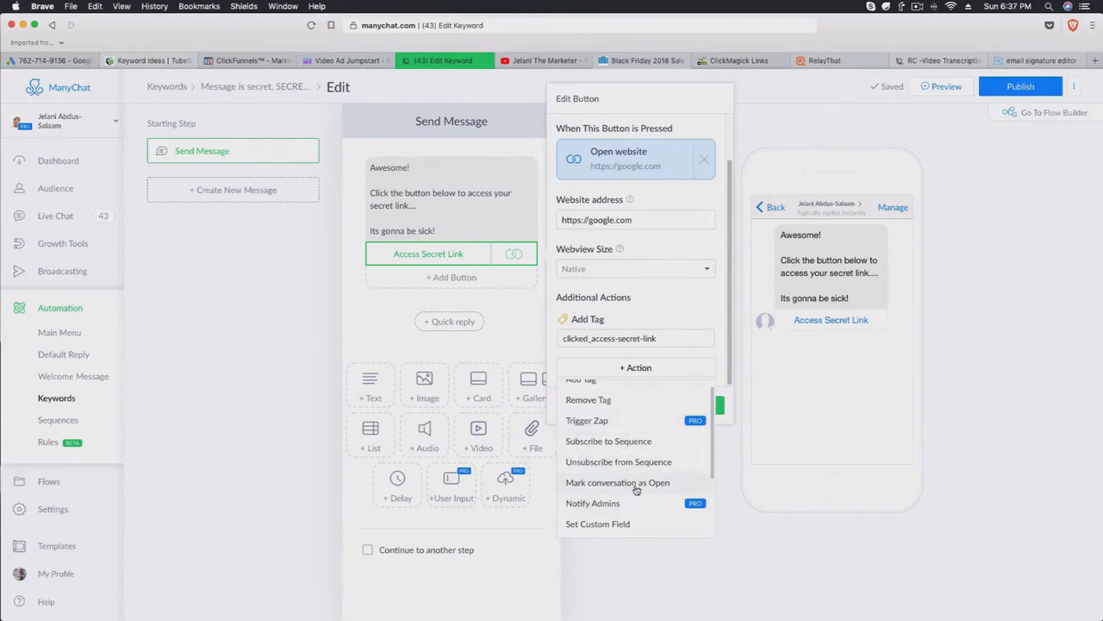
scroll(636, 490, "up", 1)
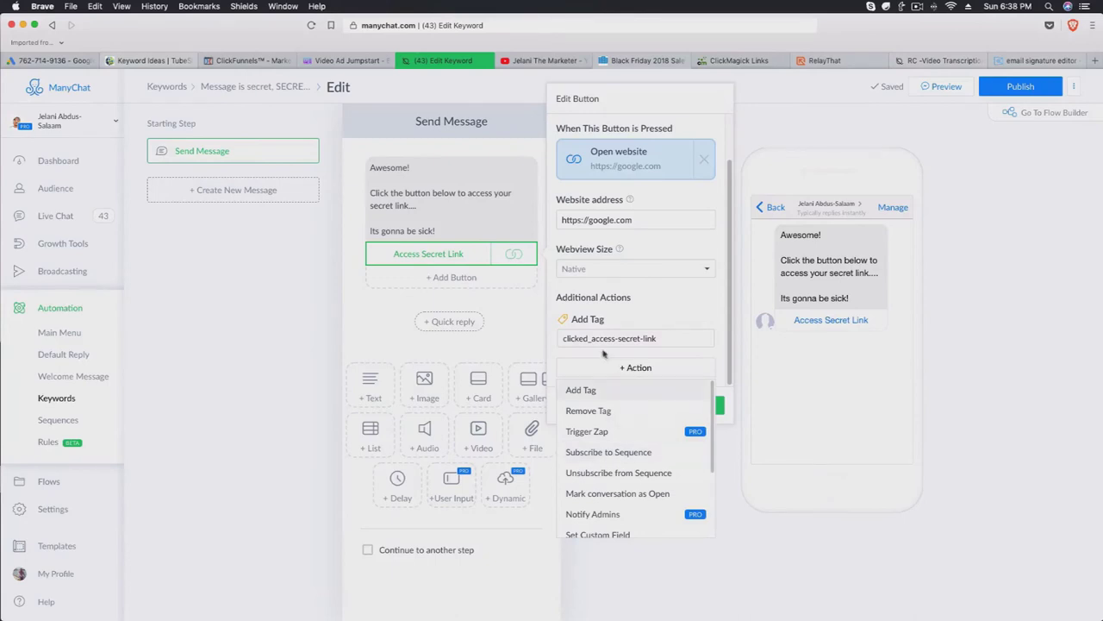
left_click(694, 354)
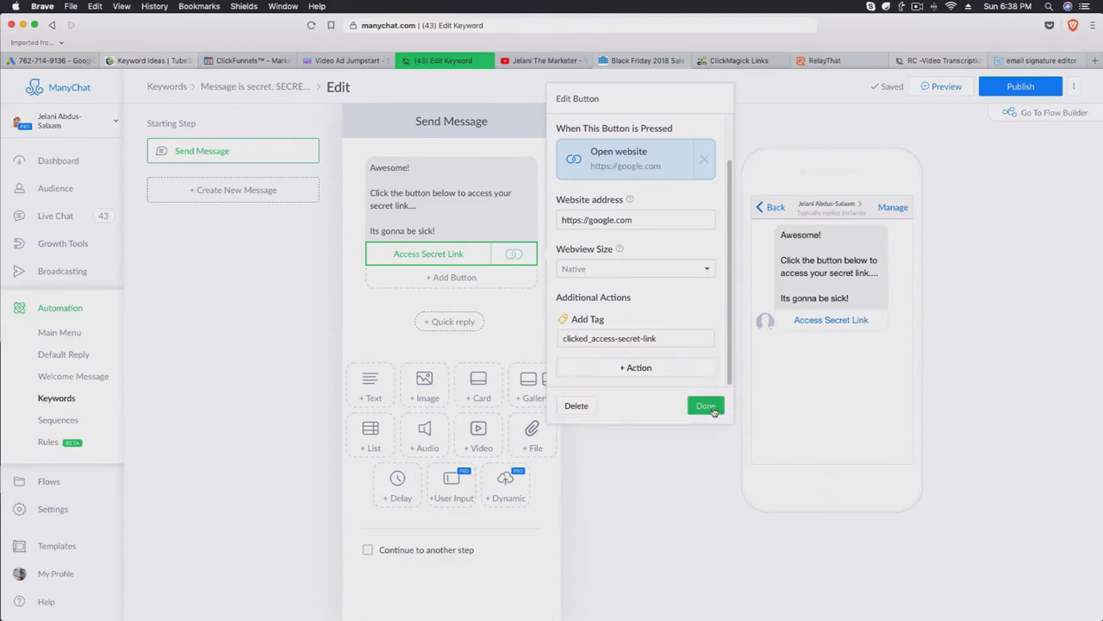
- Finish the button, publish the reply, and scroll the Keywords list to the secret rule
left_click(703, 400)
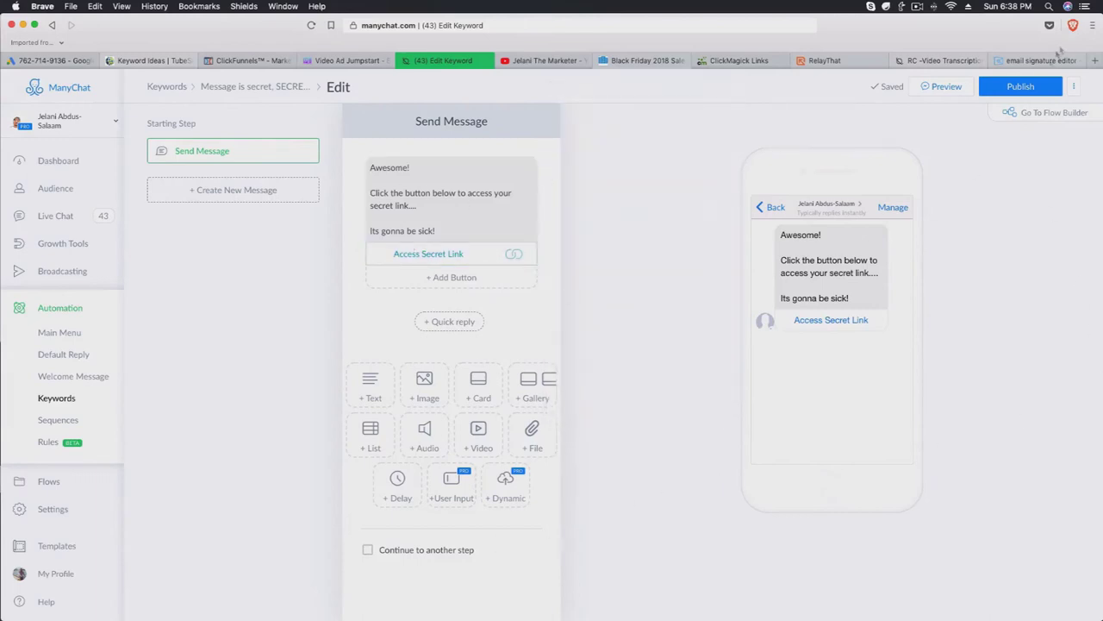
left_click(1021, 86)
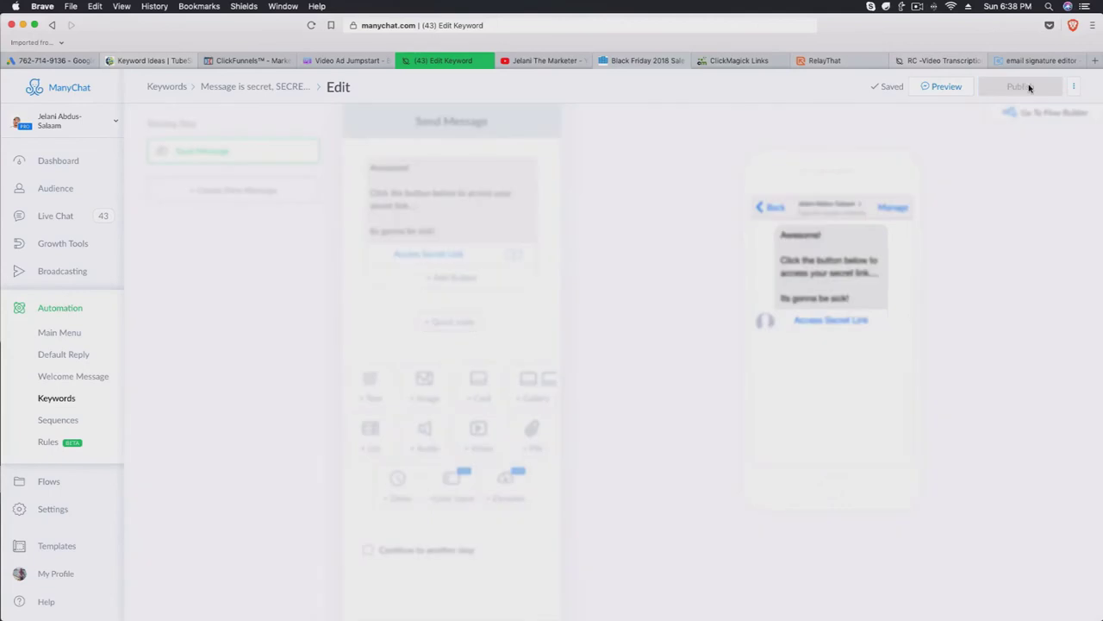
left_click(270, 89)
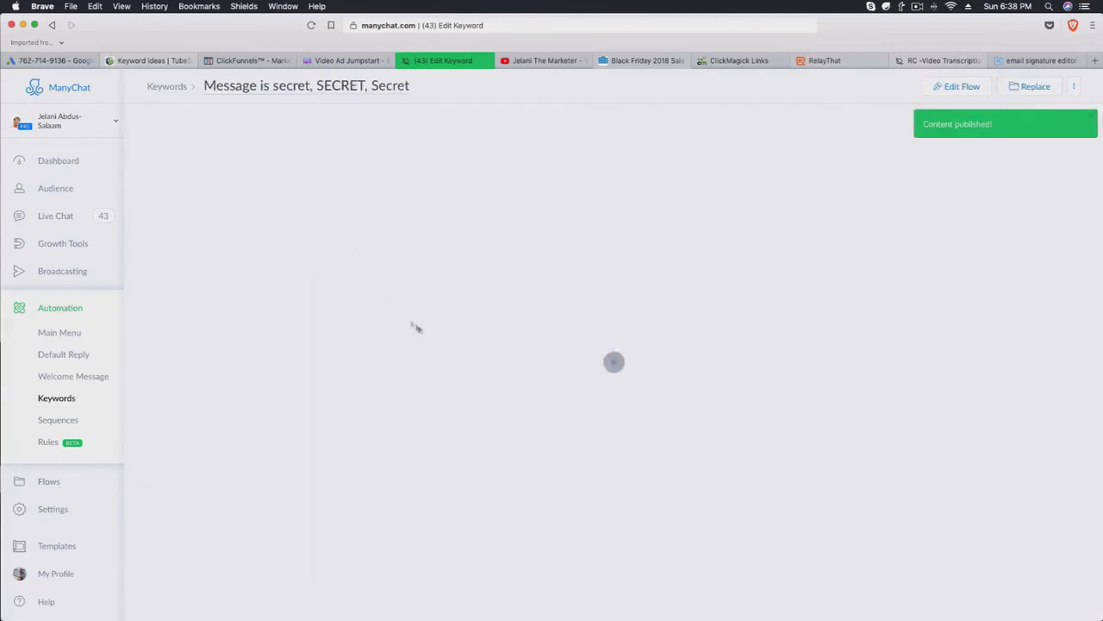
left_click(170, 89)
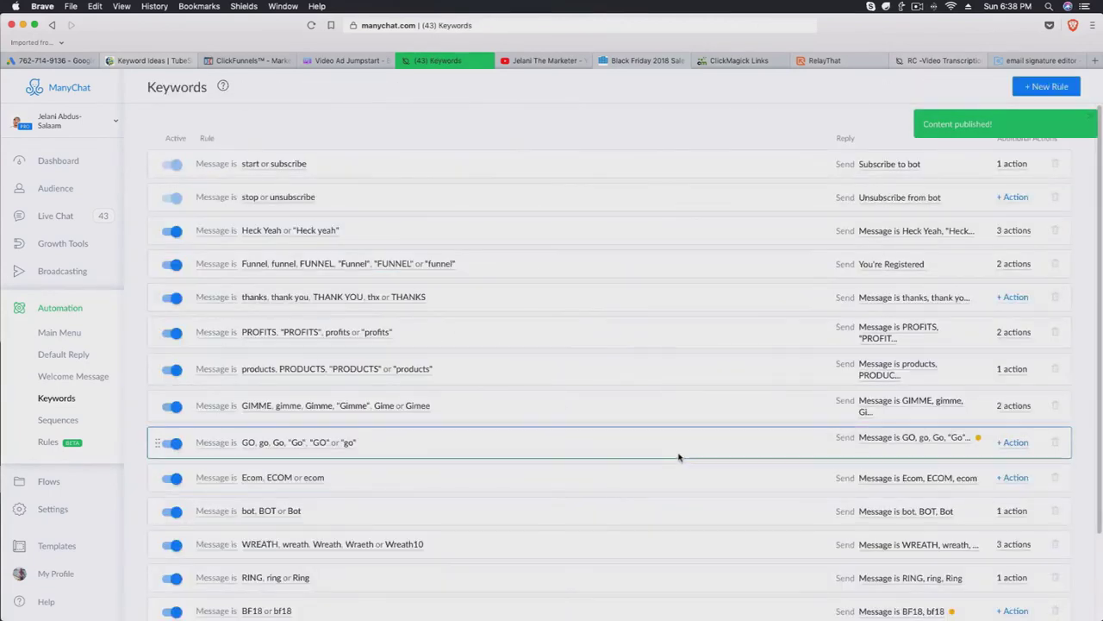
scroll(680, 454, "down", 3)
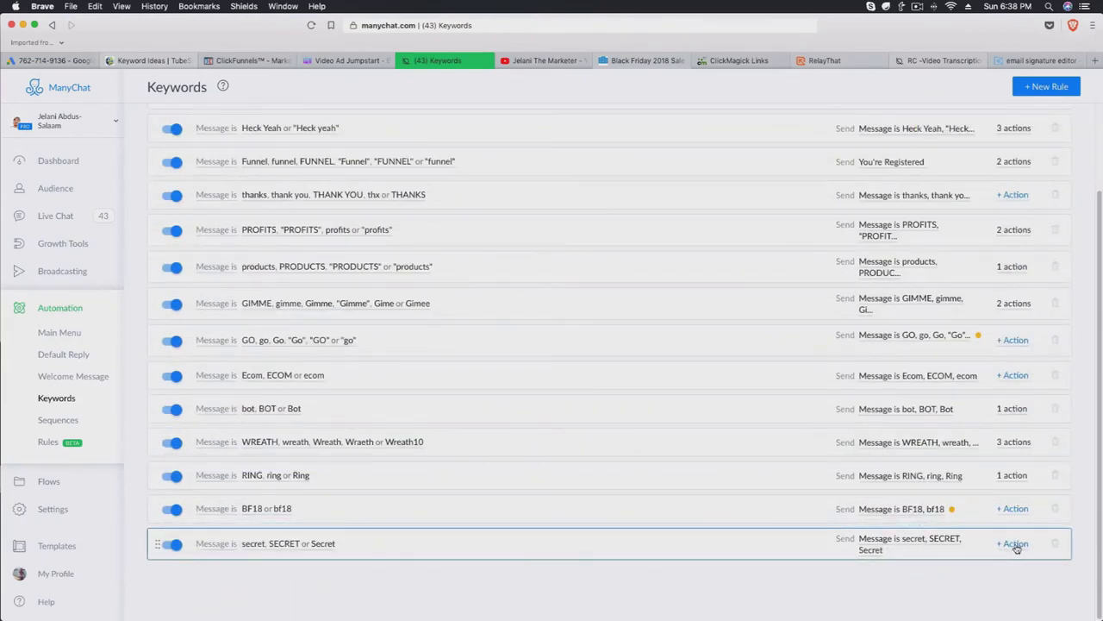
- Add a tag action to the secret rule that creates the typed_secret tag
left_click(1015, 544)
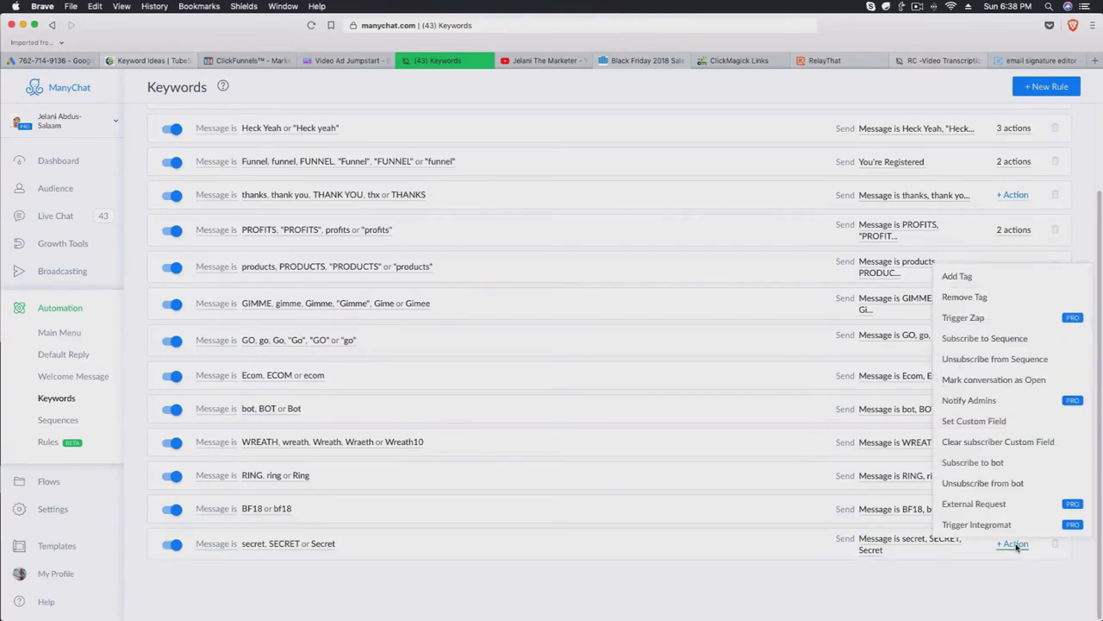
left_click(958, 277)
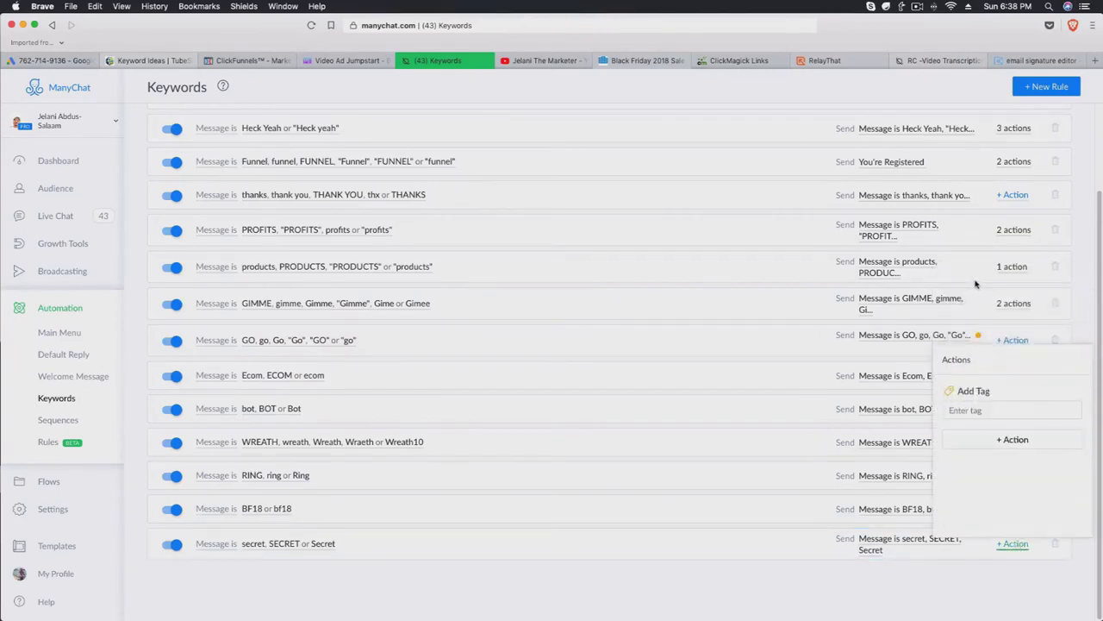
left_click(970, 410)
type("typed")
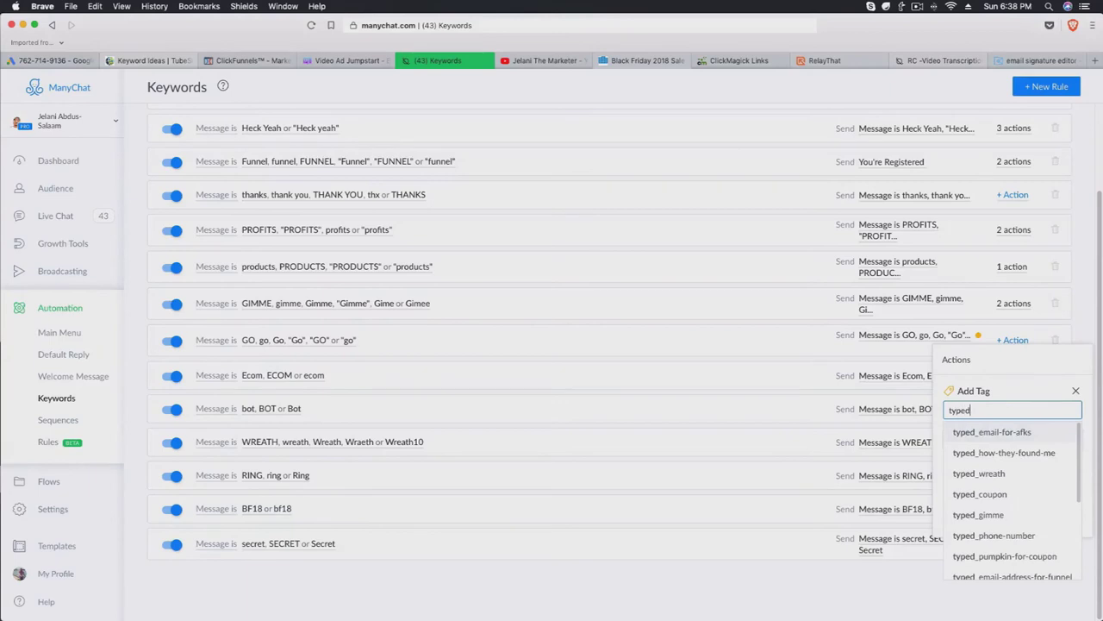
type("_secret")
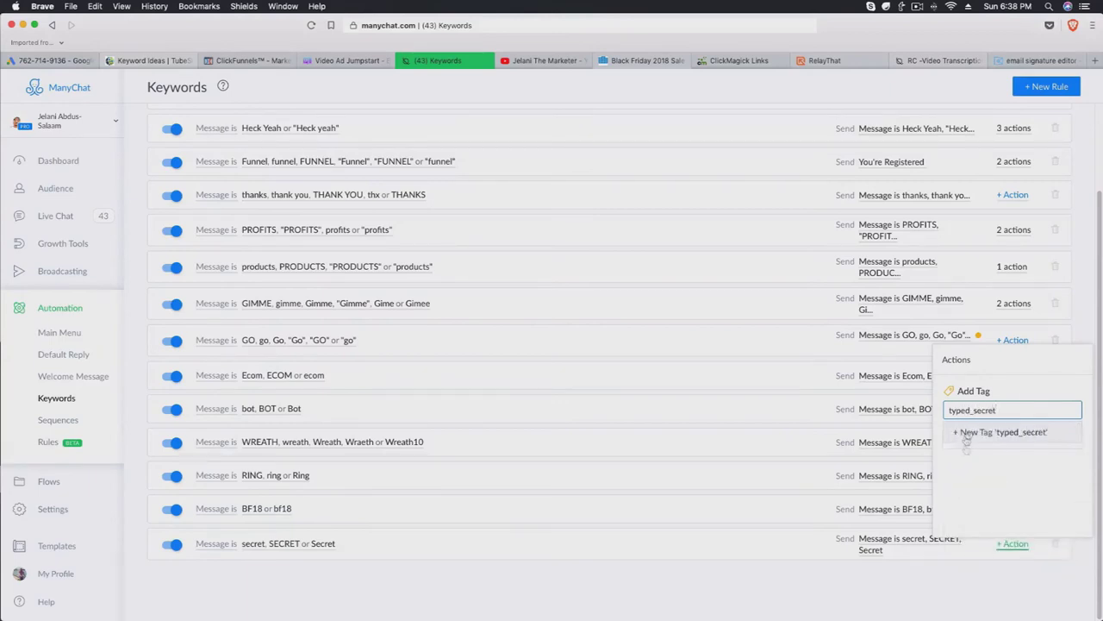
left_click(966, 435)
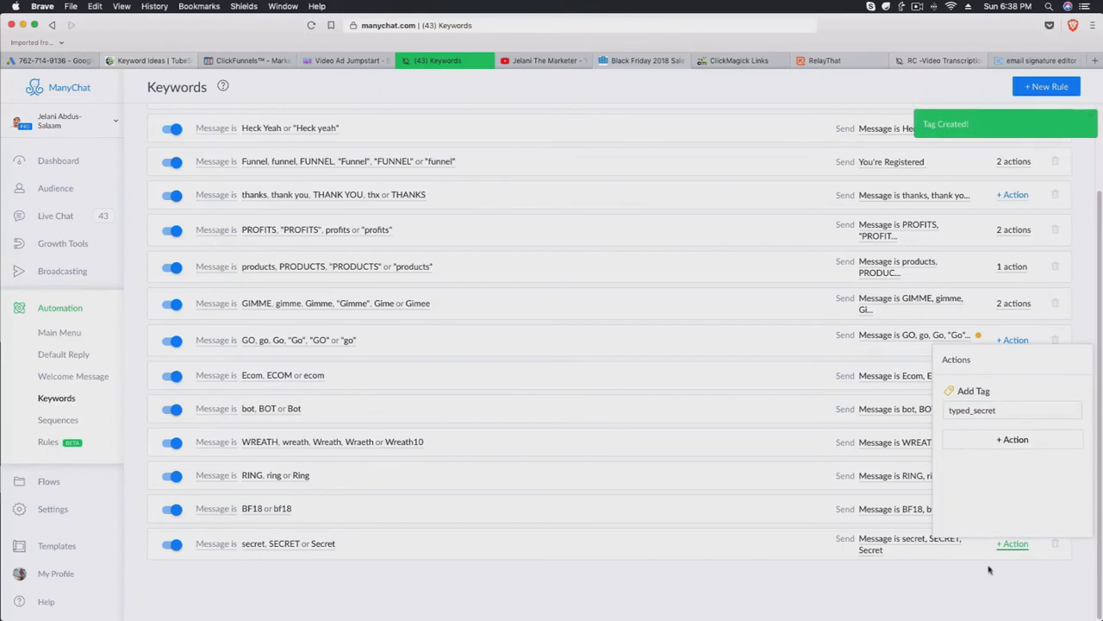
- Browse the other action types, then close the actions panel without adding more
left_click(1011, 544)
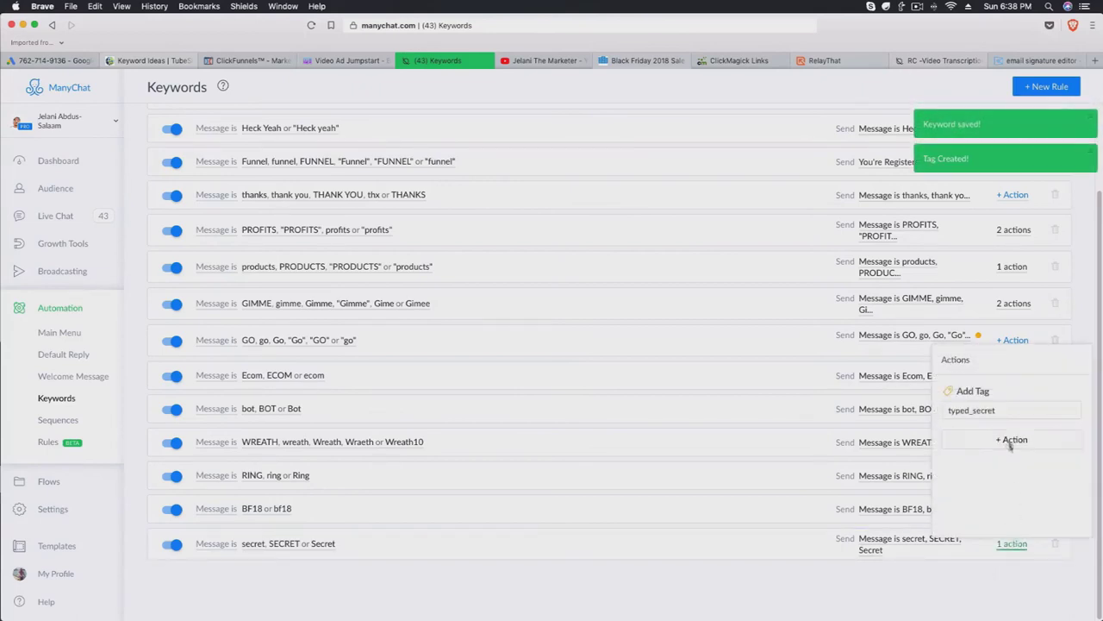
left_click(1011, 441)
scroll(1010, 493, "down", 1)
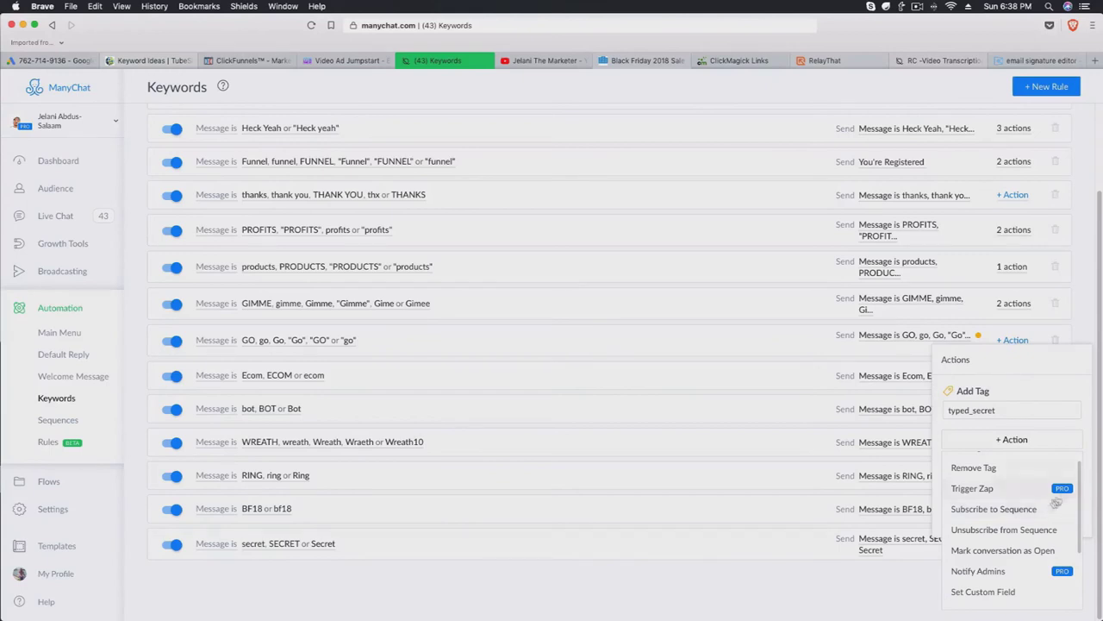
scroll(1021, 539, "down", 3)
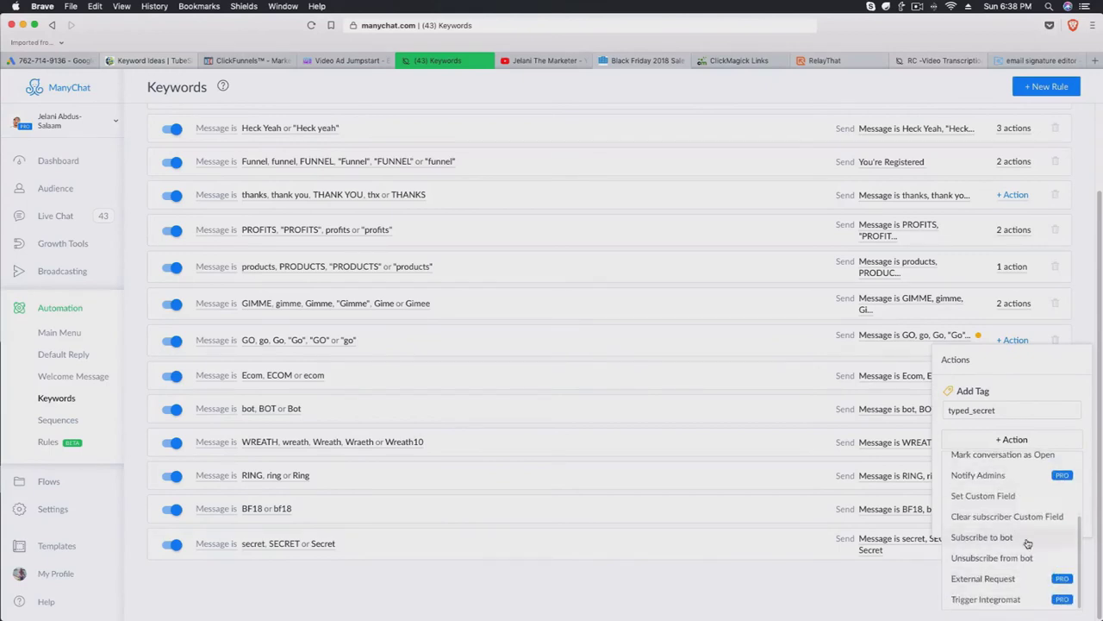
scroll(1024, 543, "up", 3)
left_click(568, 593)
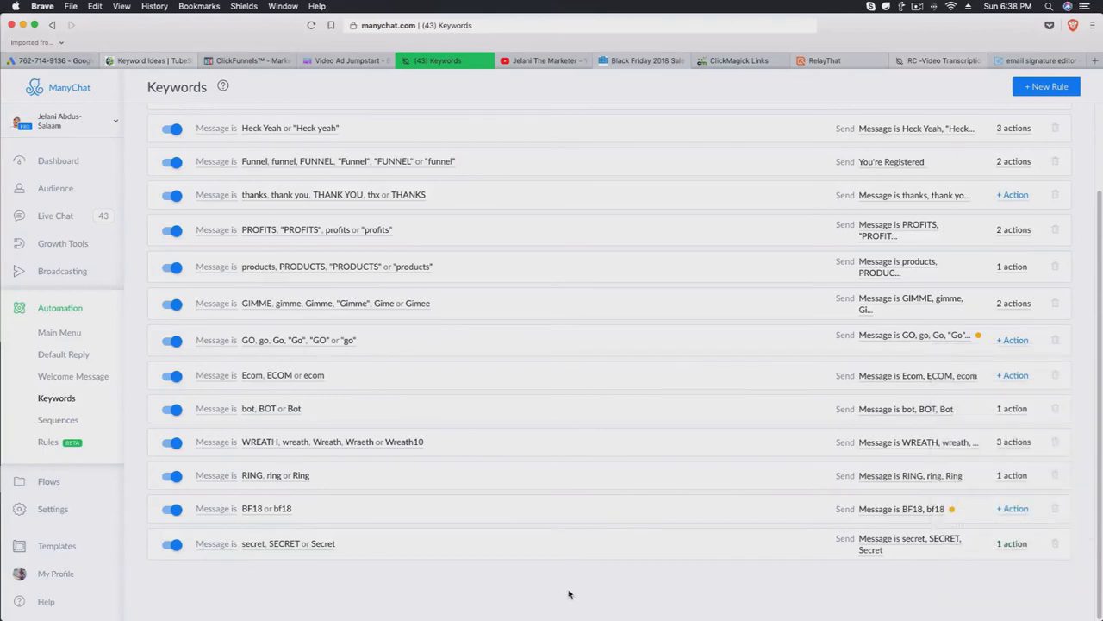